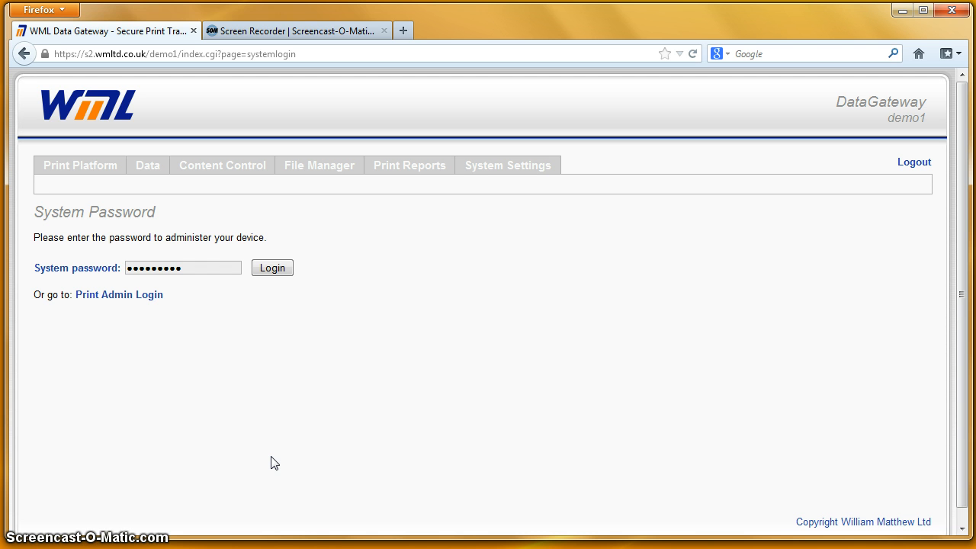
Log in to the device administration with the stored system password and expand the COURIER print queue's details
{"action": "left_click", "coordinate": [276, 443]}
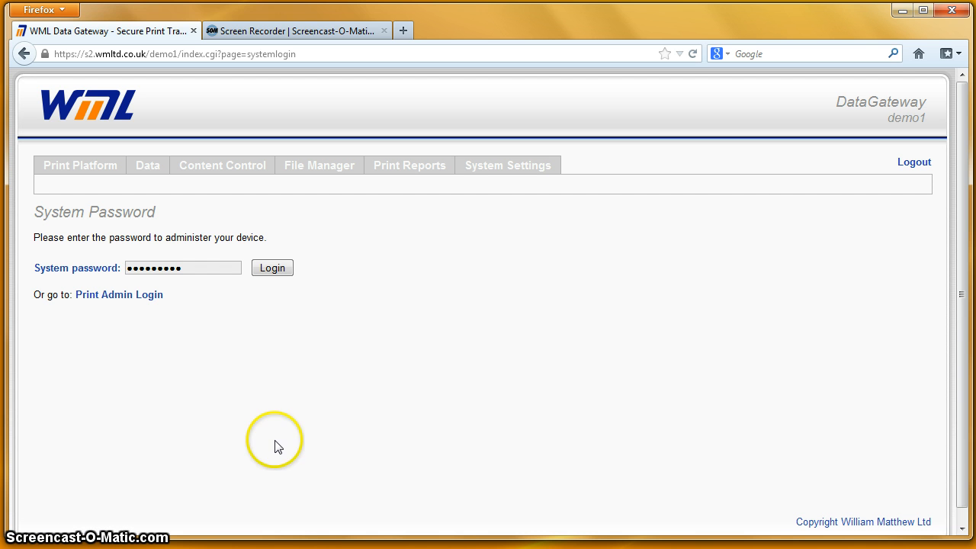
{"action": "left_click", "coordinate": [271, 271]}
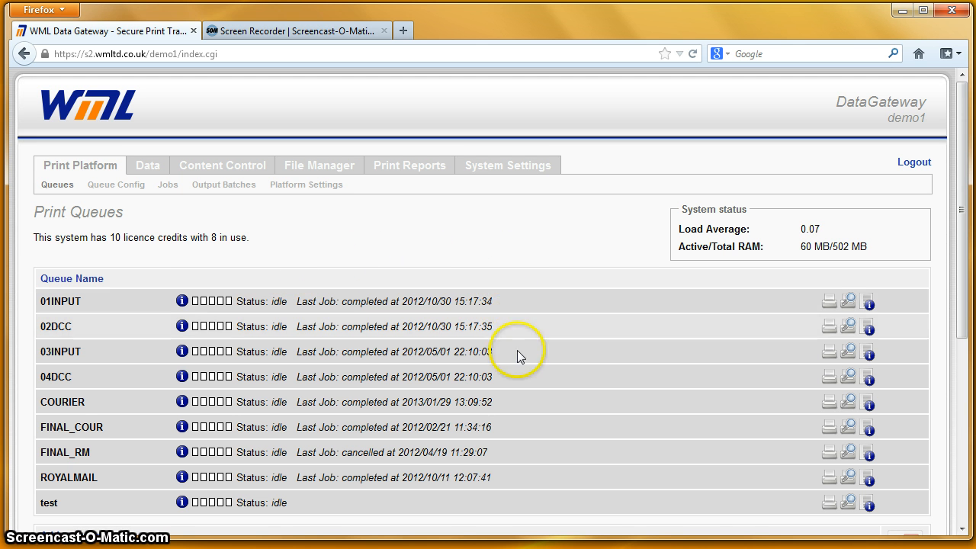
{"action": "left_click", "coordinate": [524, 400]}
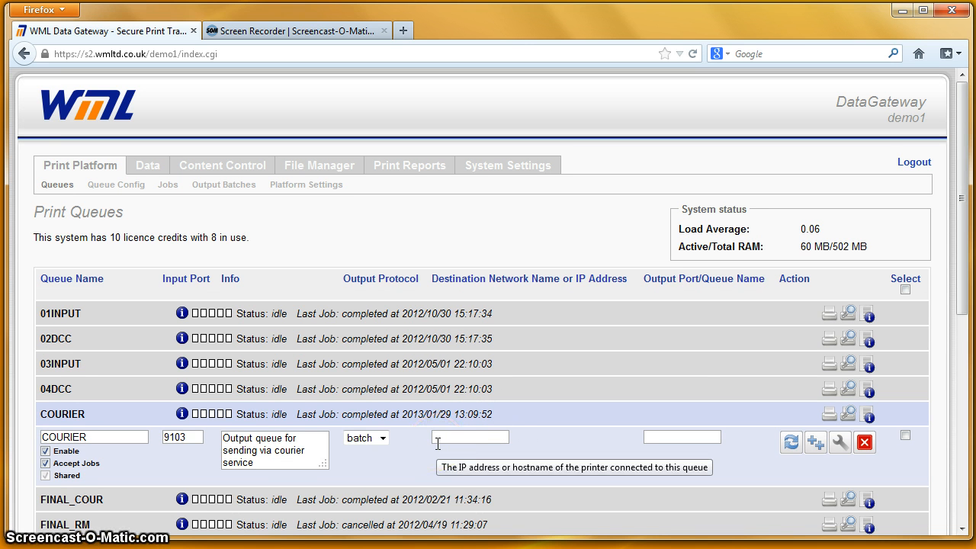
Review the COURIER queue's destination address field and the available output protocols
{"action": "left_click", "coordinate": [446, 442]}
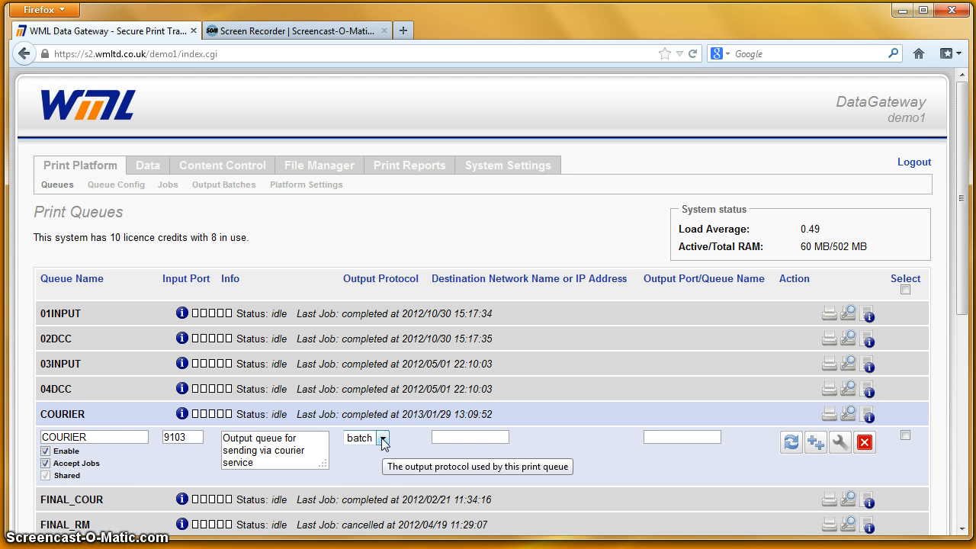
{"action": "left_click", "coordinate": [383, 439]}
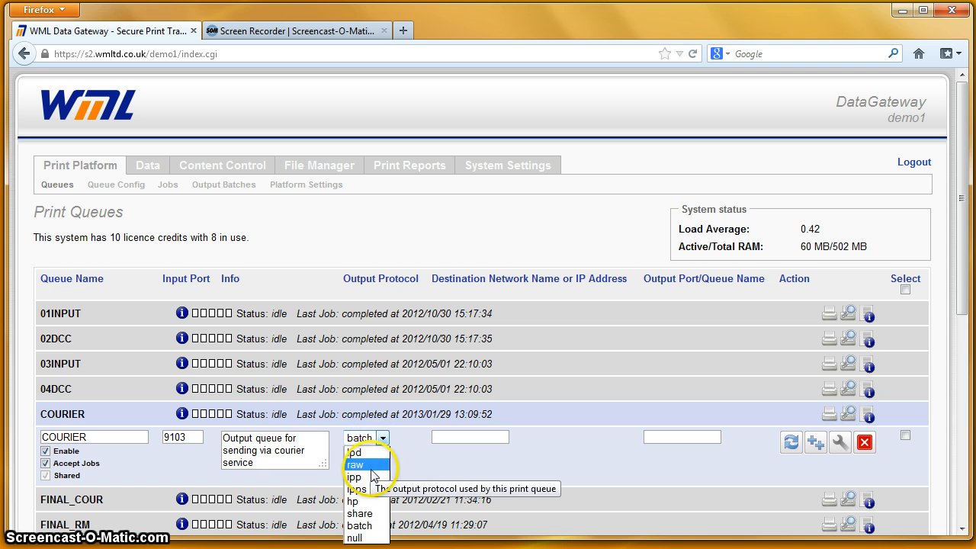
{"action": "left_click", "coordinate": [462, 439]}
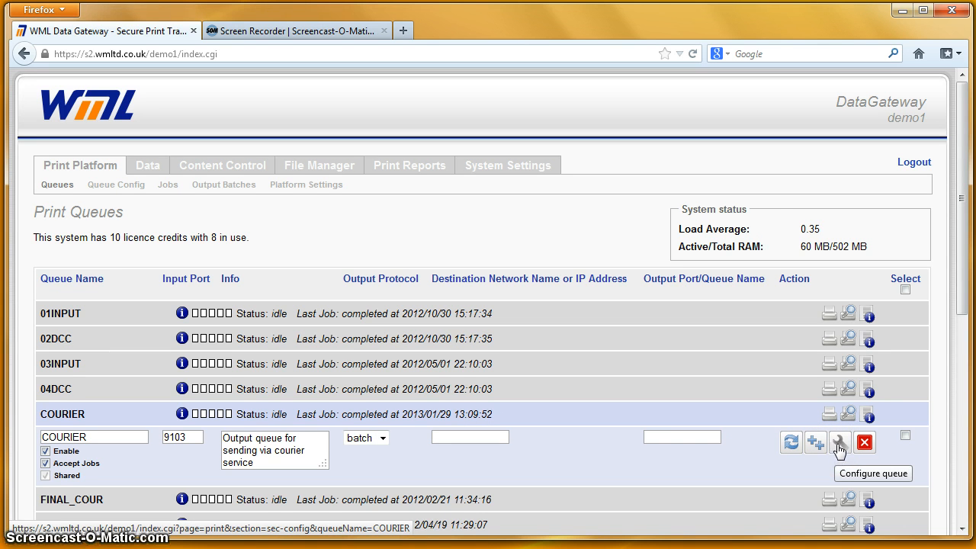
Open the COURIER queue's configuration and display its alert settings
{"action": "left_click", "coordinate": [839, 448]}
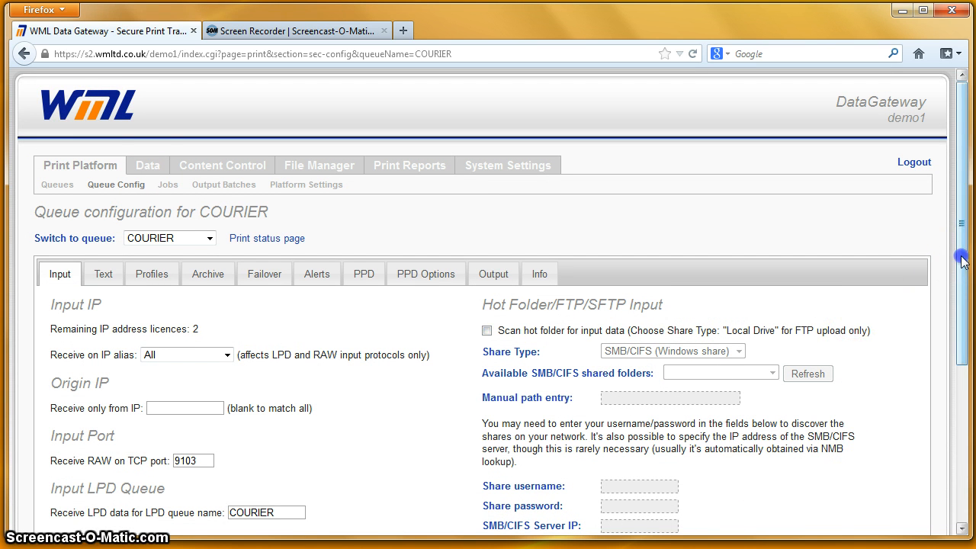
{"action": "left_click_drag", "start_coordinate": [962, 260], "coordinate": [960, 372]}
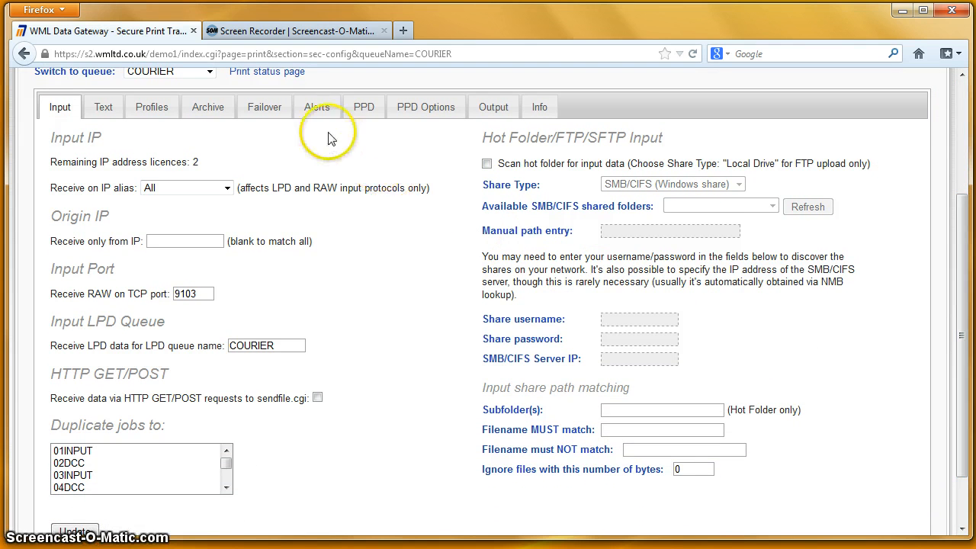
{"action": "left_click", "coordinate": [306, 114]}
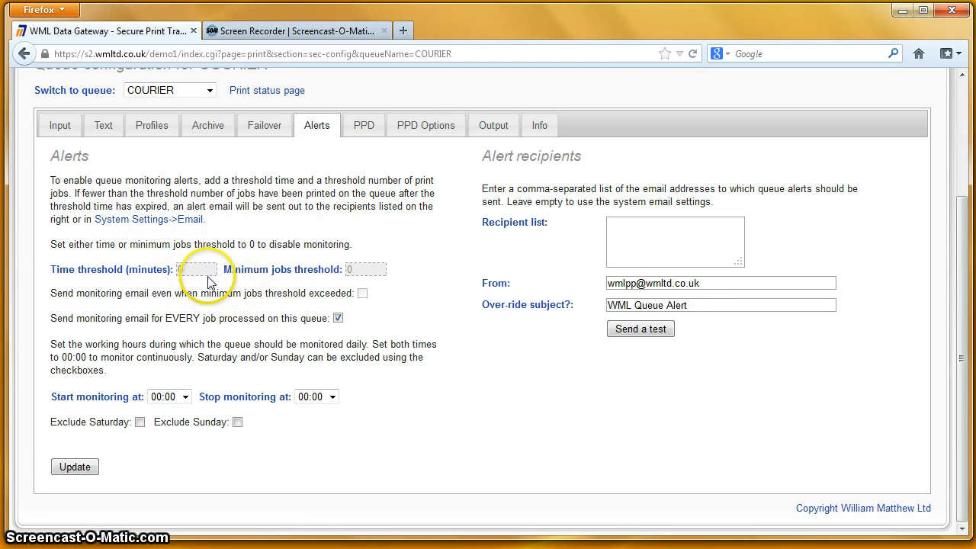
Disable the monitoring email for every job and set a 60-minute time threshold with a minimum jobs threshold of 5
{"action": "left_click", "coordinate": [337, 319]}
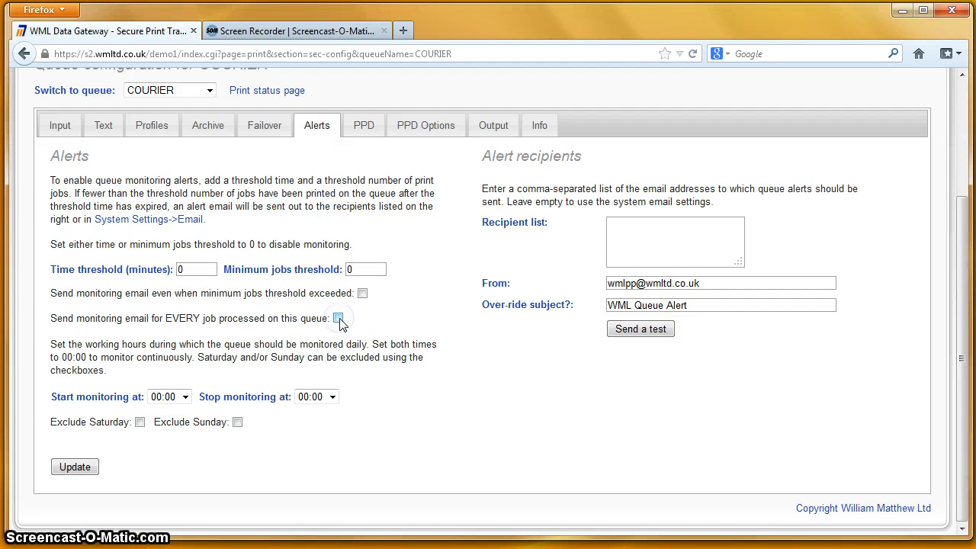
{"action": "left_click", "coordinate": [194, 269]}
{"action": "left_click_drag", "start_coordinate": [195, 269], "coordinate": [176, 267]}
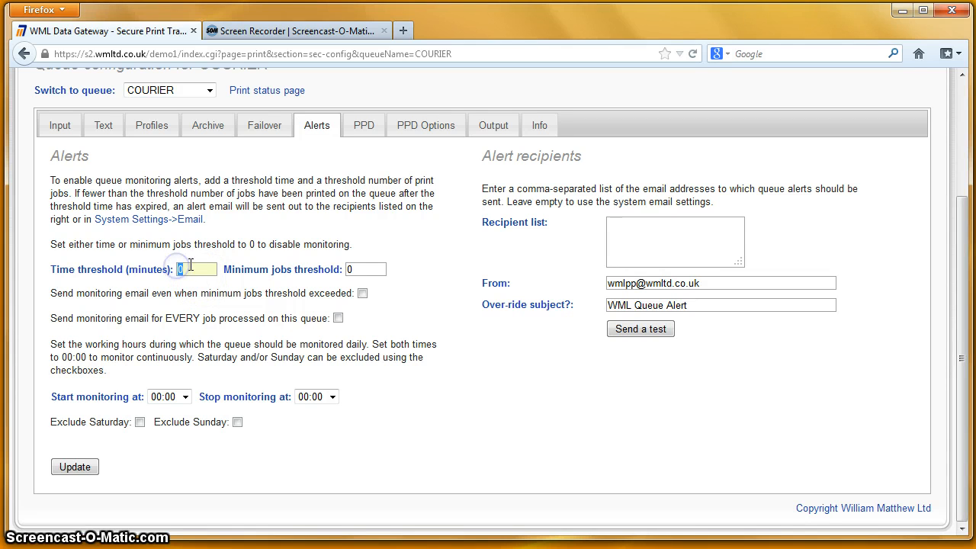
{"action": "type", "text": "60"}
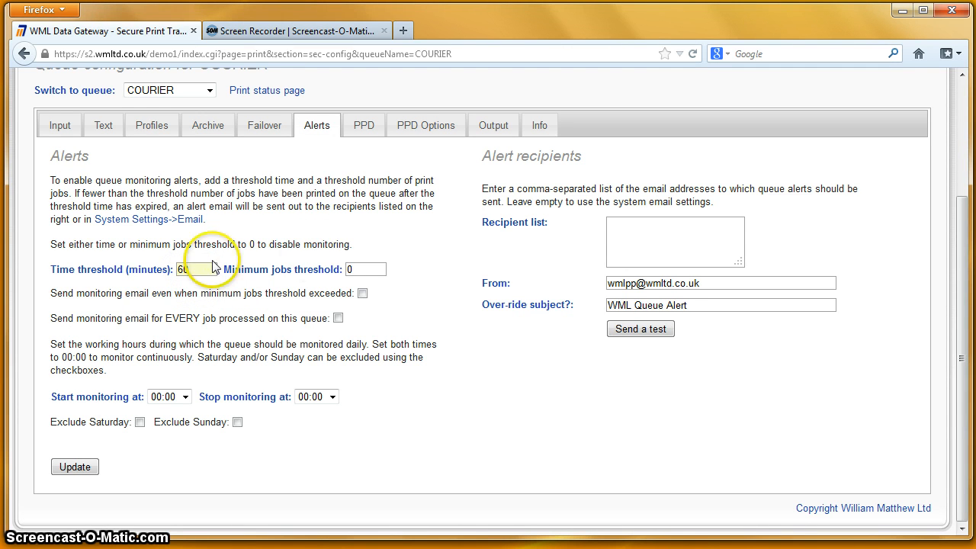
{"action": "left_click", "coordinate": [359, 267]}
{"action": "key", "text": "BackSpace"}
{"action": "type", "text": "5"}
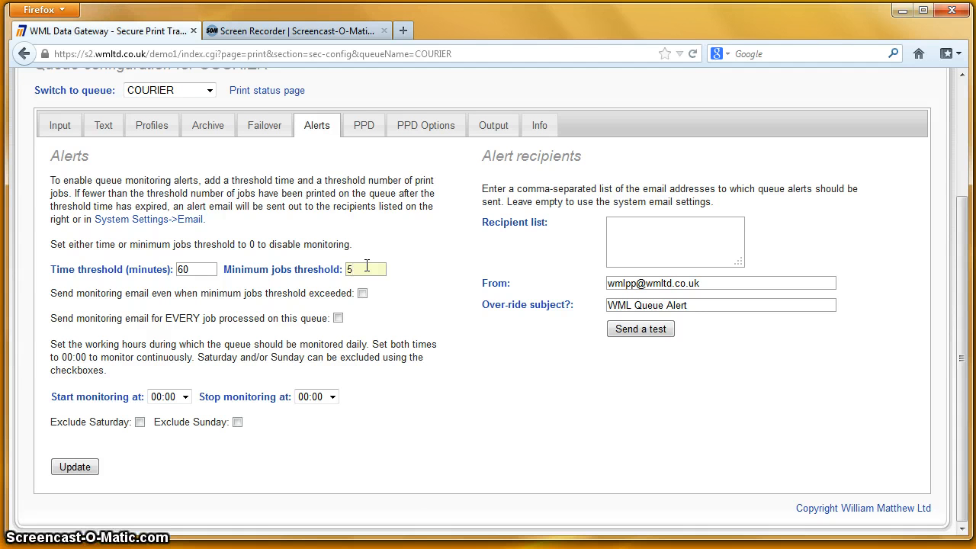
Enable the monitoring email for every job, with monitoring from 09:00 to 17:00 and Saturday and Sunday excluded
{"action": "left_click", "coordinate": [338, 318]}
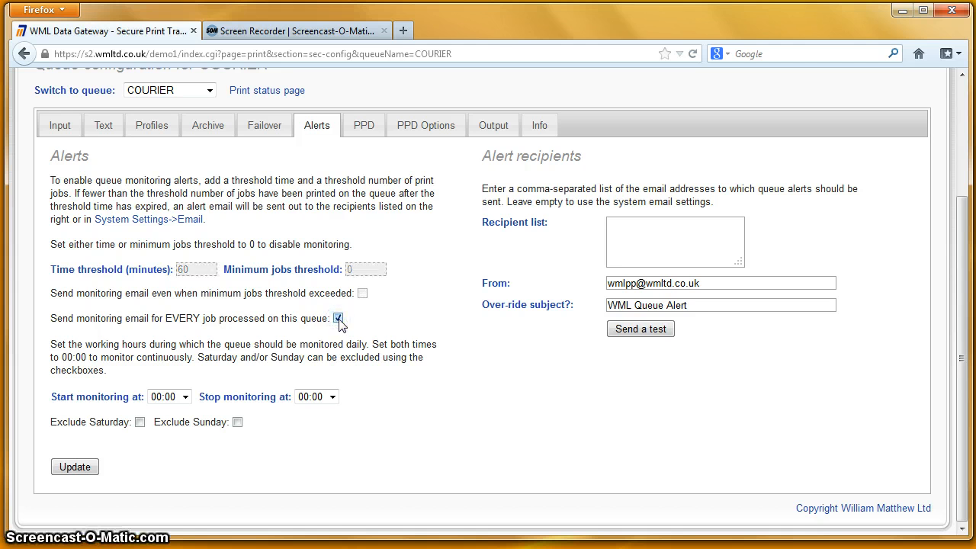
{"action": "left_click", "coordinate": [197, 398]}
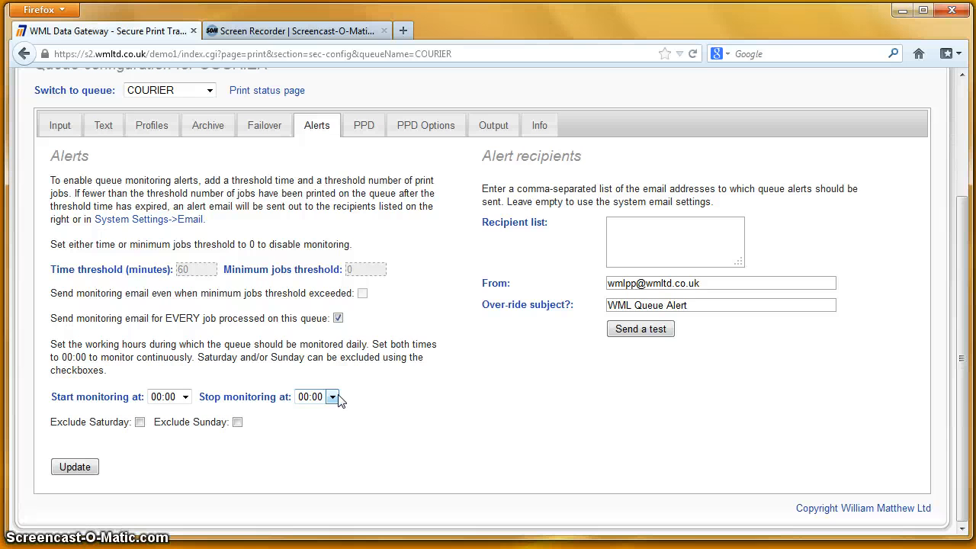
{"action": "left_click", "coordinate": [186, 398]}
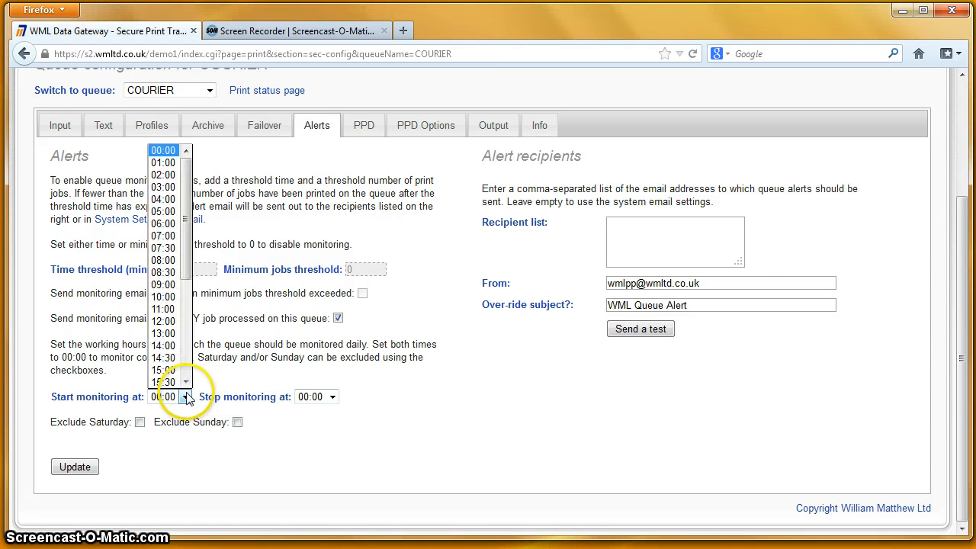
{"action": "left_click", "coordinate": [168, 284]}
{"action": "left_click", "coordinate": [332, 397]}
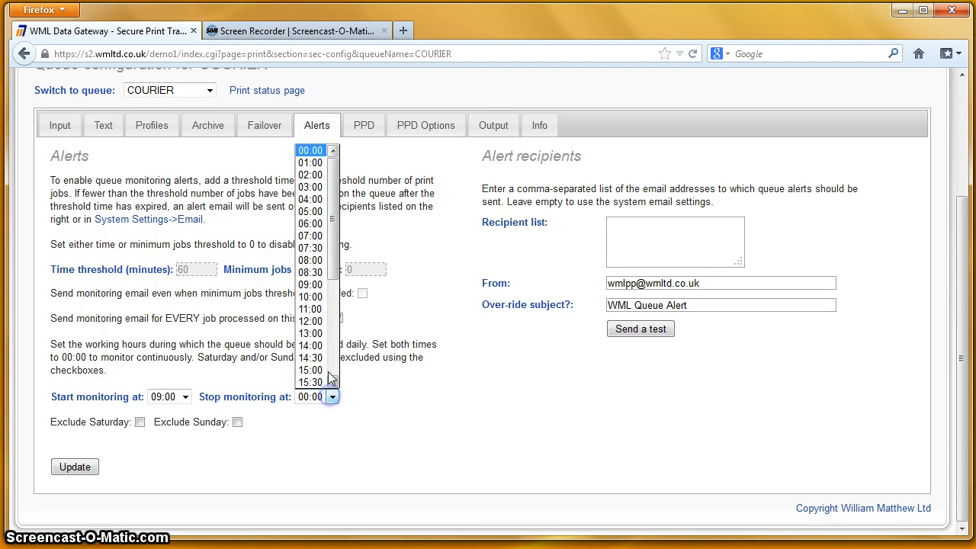
{"action": "scroll", "coordinate": [314, 336], "scroll_direction": "down", "scroll_amount": 7}
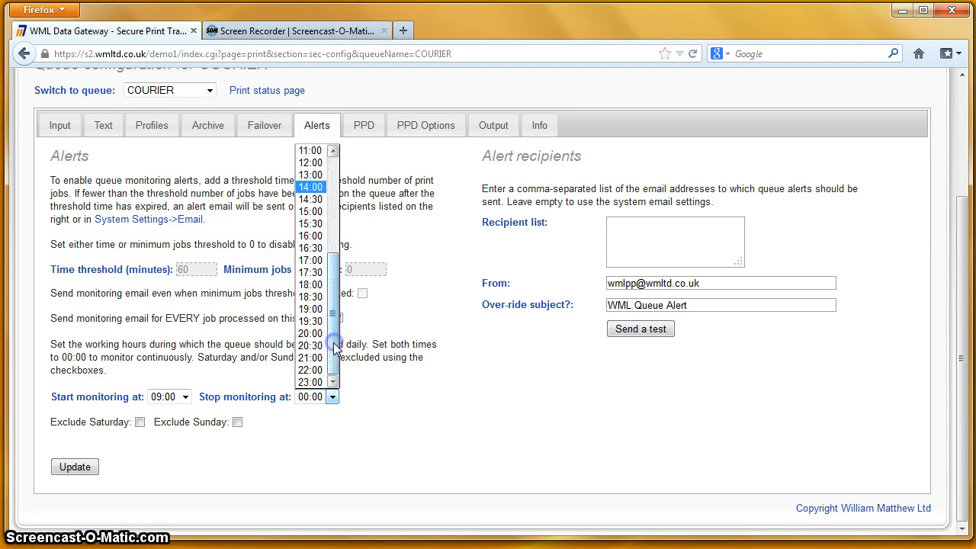
{"action": "left_click", "coordinate": [310, 260]}
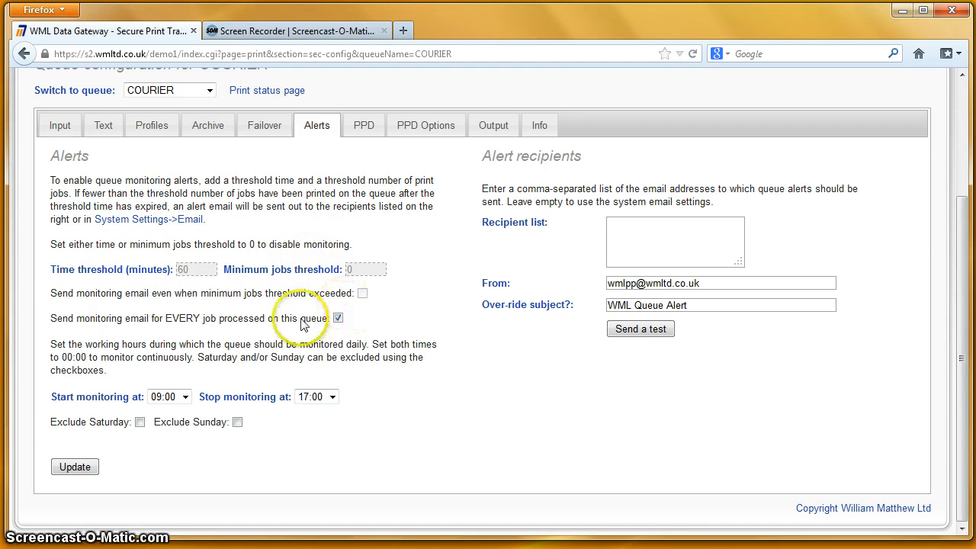
{"action": "left_click", "coordinate": [140, 423]}
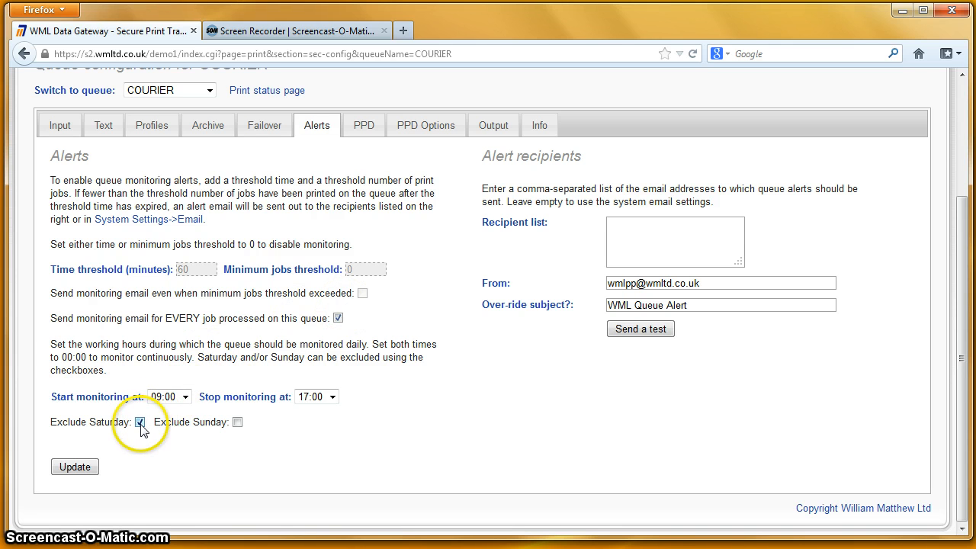
{"action": "left_click", "coordinate": [237, 422]}
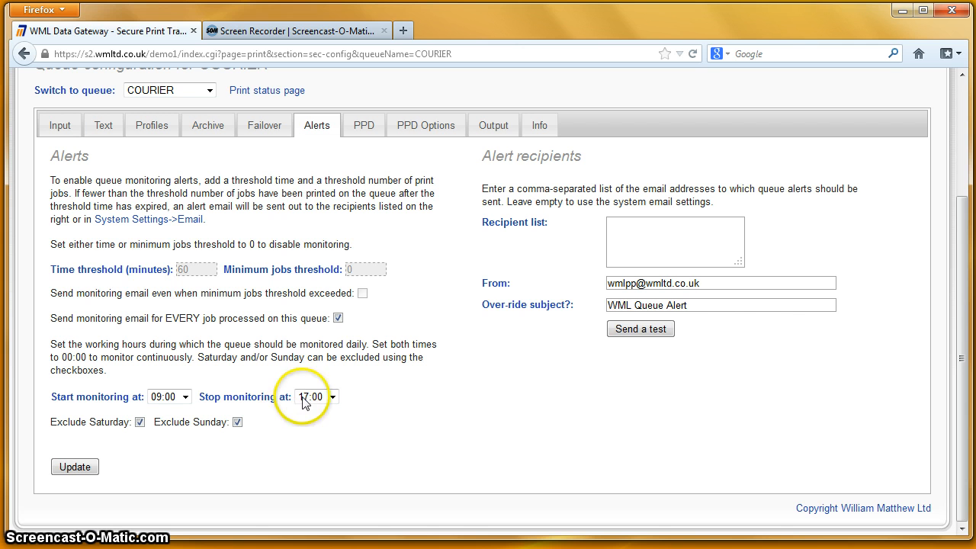
Enter the alert recipient's email address and save the COURIER queue's alert settings
{"action": "left_click", "coordinate": [621, 227]}
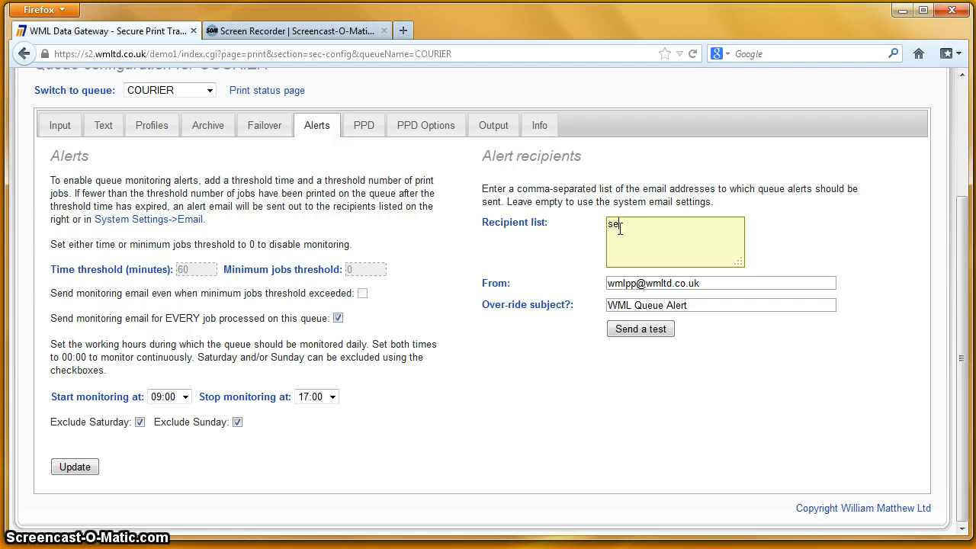
{"action": "type", "text": "fnet.co.uk"}
{"action": "left_click", "coordinate": [85, 472]}
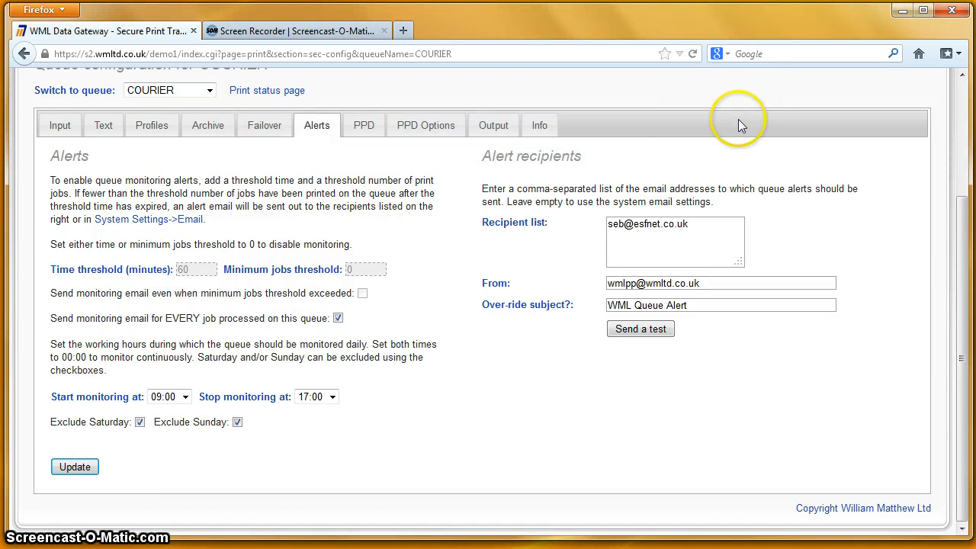
Return to the print queue list and print a status page on the COURIER queue
{"action": "scroll", "coordinate": [377, 191], "scroll_direction": "up", "scroll_amount": 2}
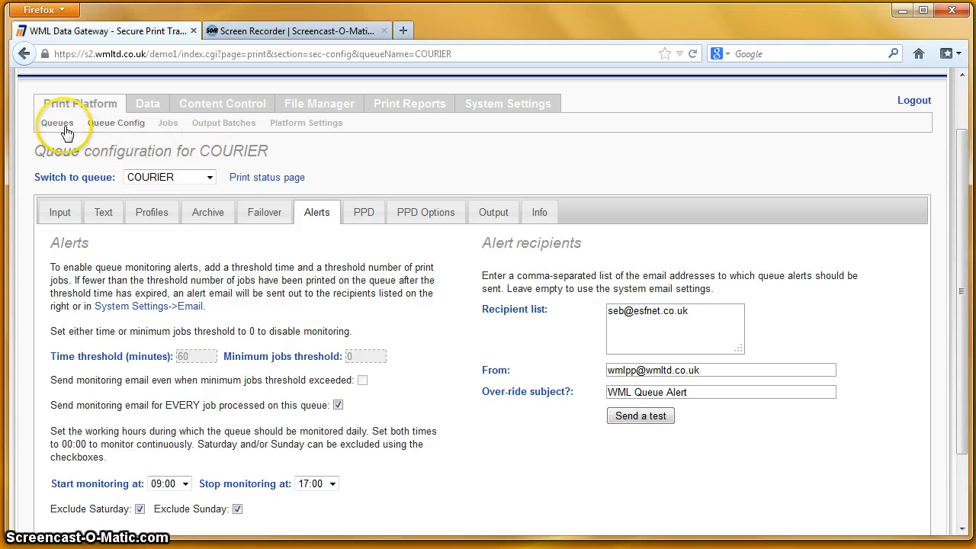
{"action": "left_click", "coordinate": [64, 127]}
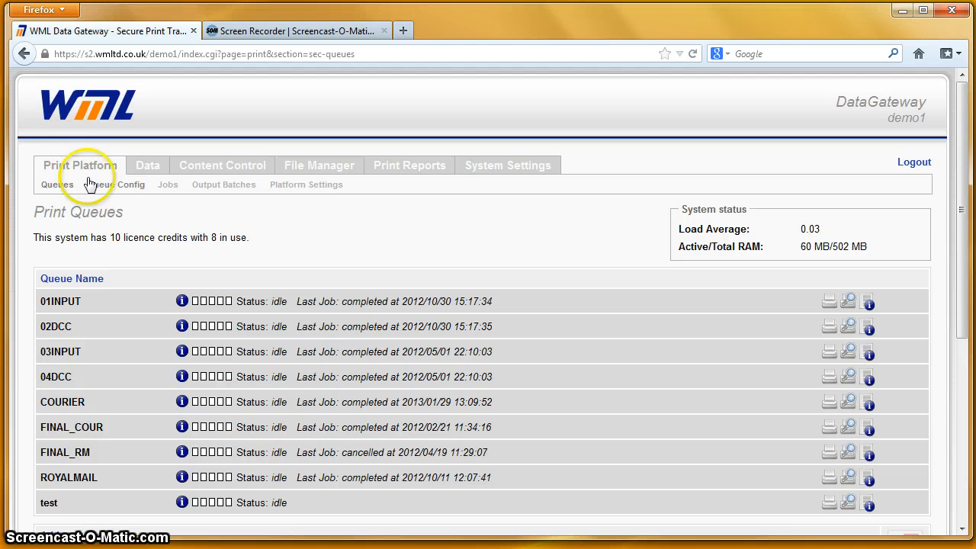
{"action": "scroll", "coordinate": [359, 247], "scroll_direction": "down", "scroll_amount": 2}
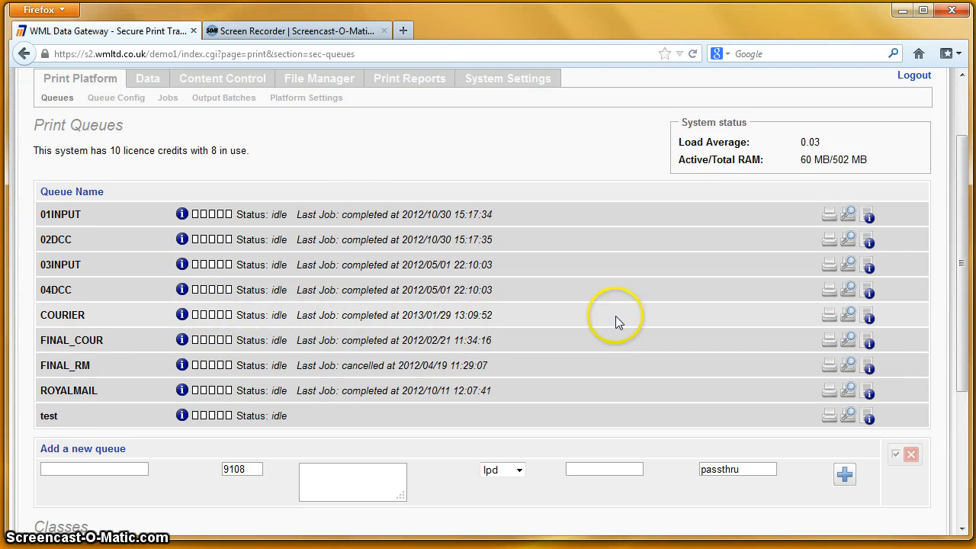
{"action": "left_click", "coordinate": [870, 319]}
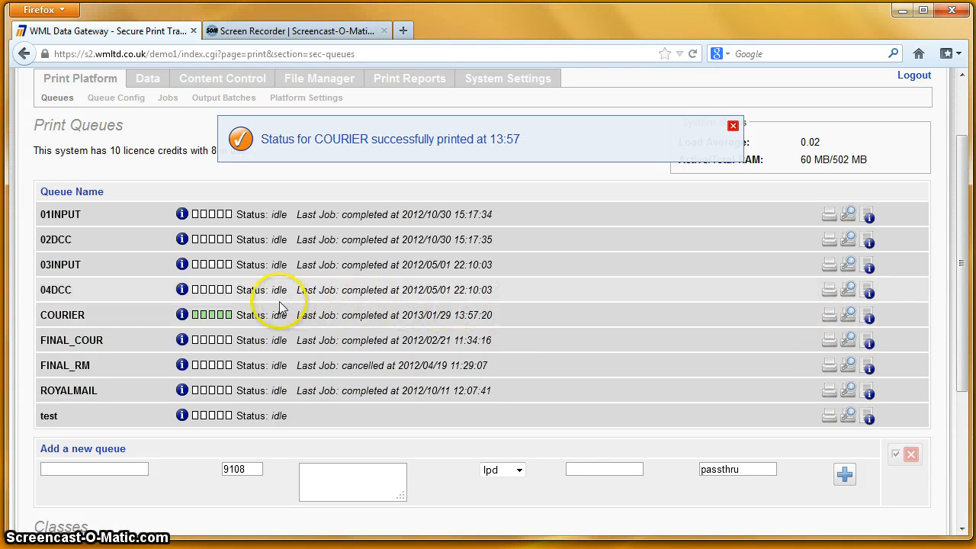
{"action": "mouse_move", "coordinate": [217, 323]}
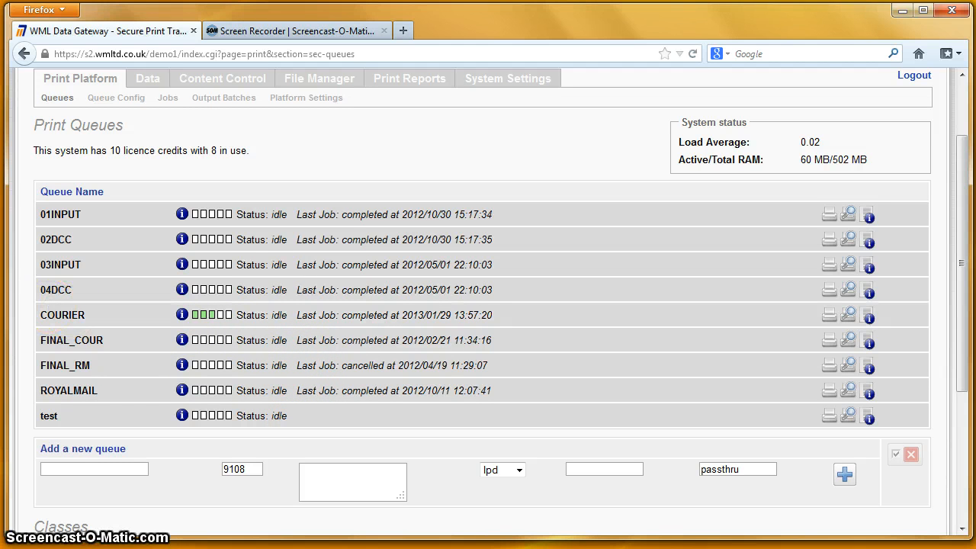
Switch to Thunderbird, read the COURIER queue monitor alert email with enlarged message text, and close the mail window
{"action": "left_click", "coordinate": [0, 248]}
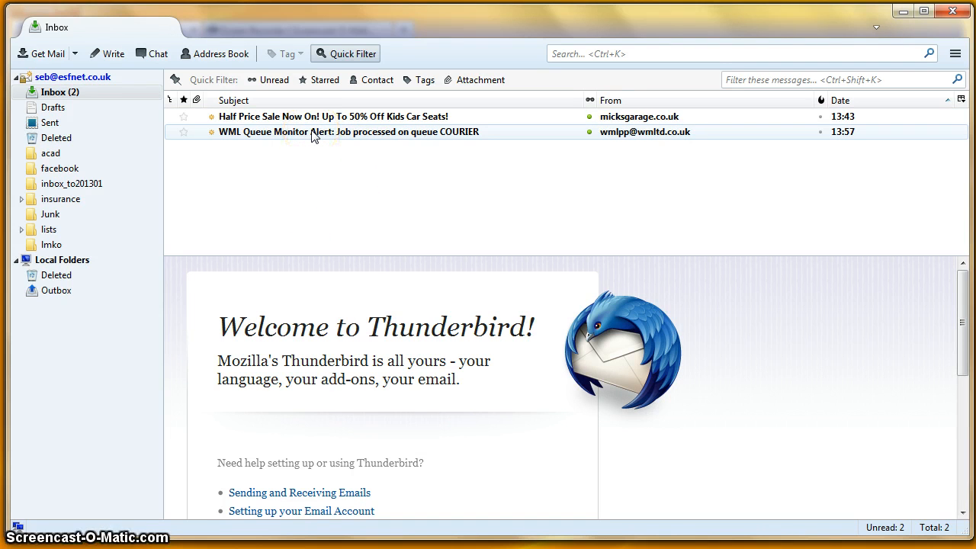
{"action": "left_click", "coordinate": [315, 133]}
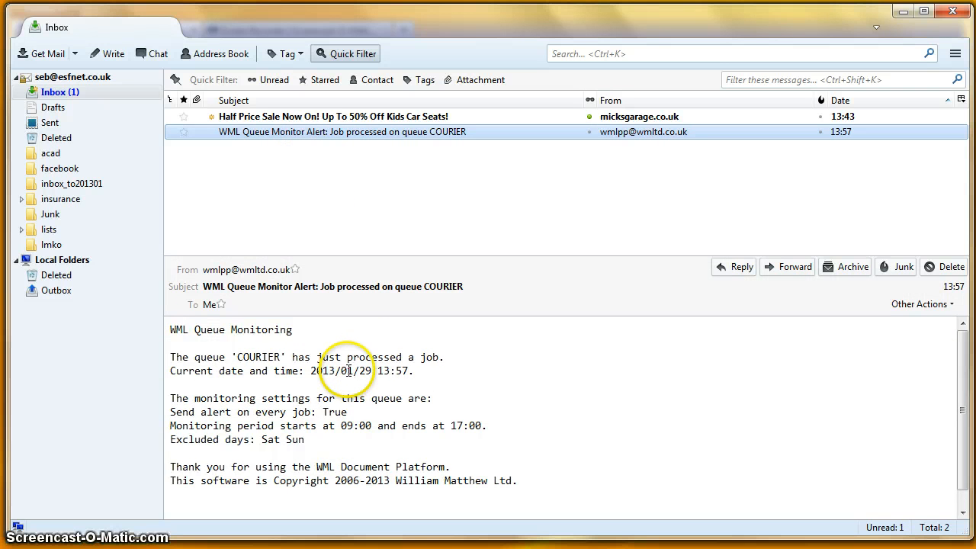
{"action": "key", "text": "ctrl+plus"}
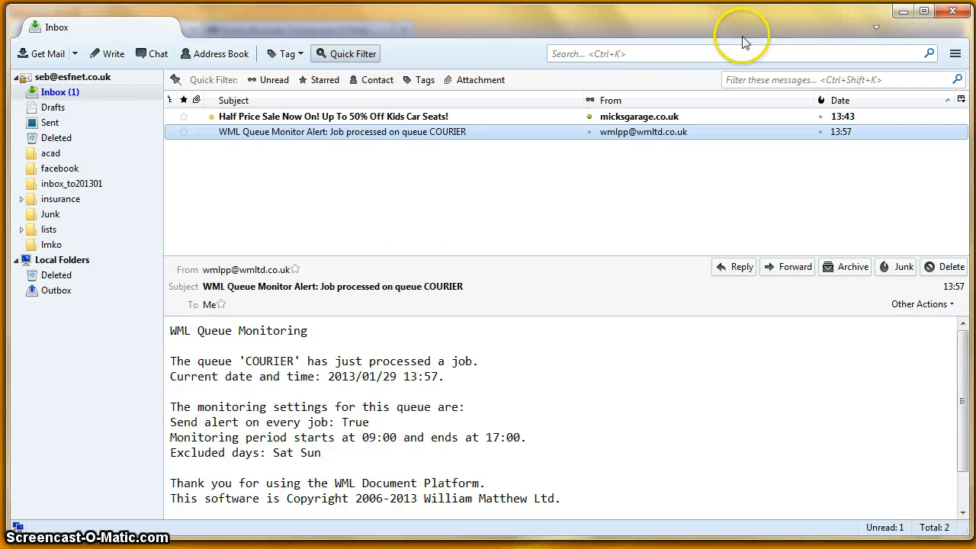
{"action": "left_click", "coordinate": [953, 12]}
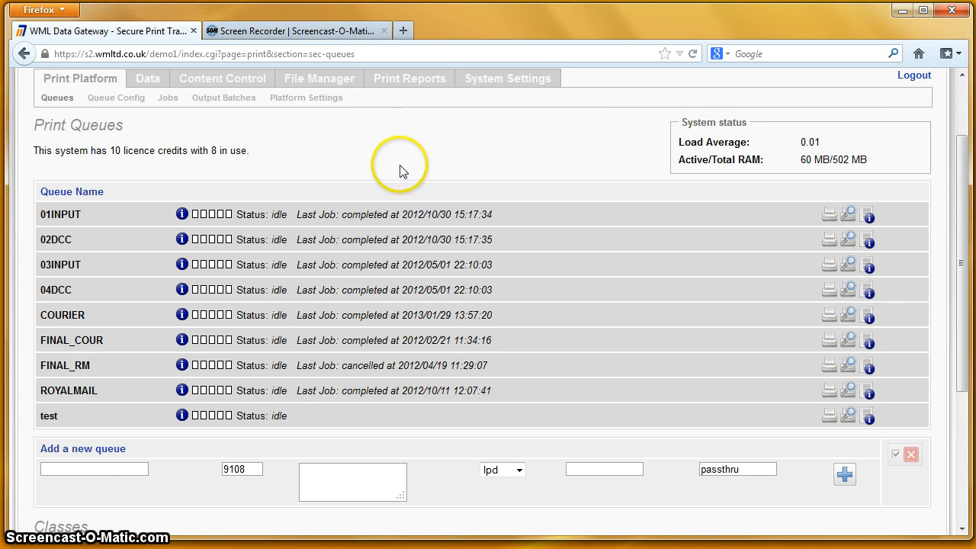
Download all pending COURIER output batches as a compressed archive and open it with Windows Explorer
{"action": "left_click", "coordinate": [239, 105]}
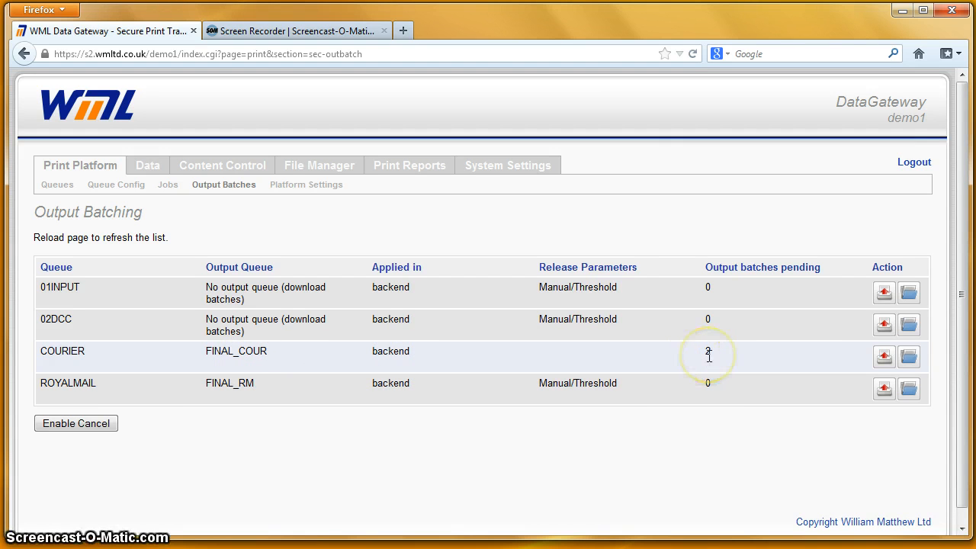
{"action": "left_click", "coordinate": [910, 359]}
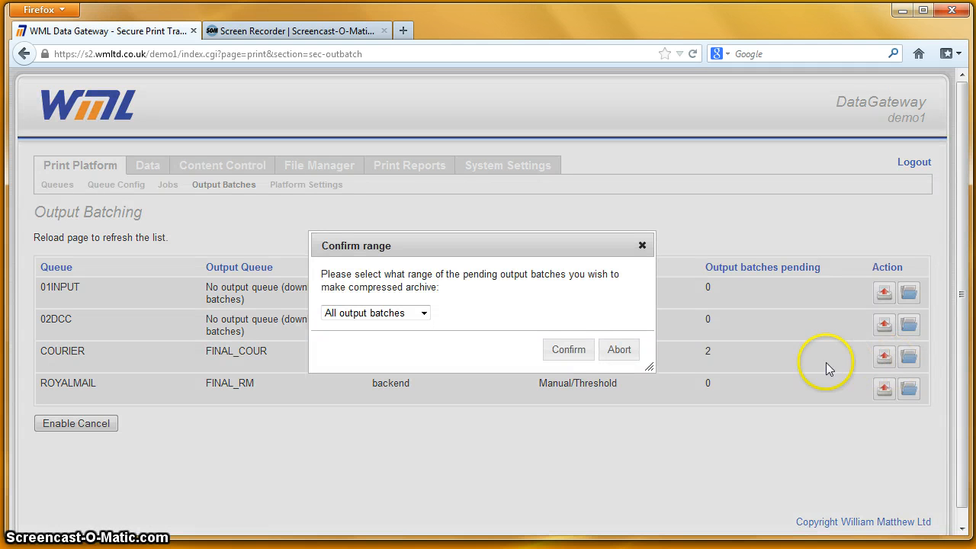
{"action": "left_click", "coordinate": [575, 357]}
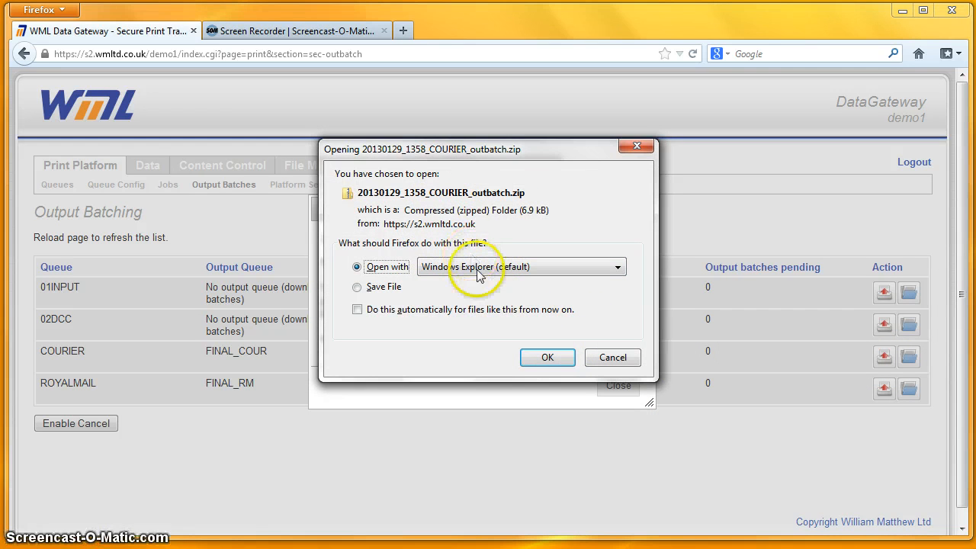
{"action": "left_click", "coordinate": [543, 359]}
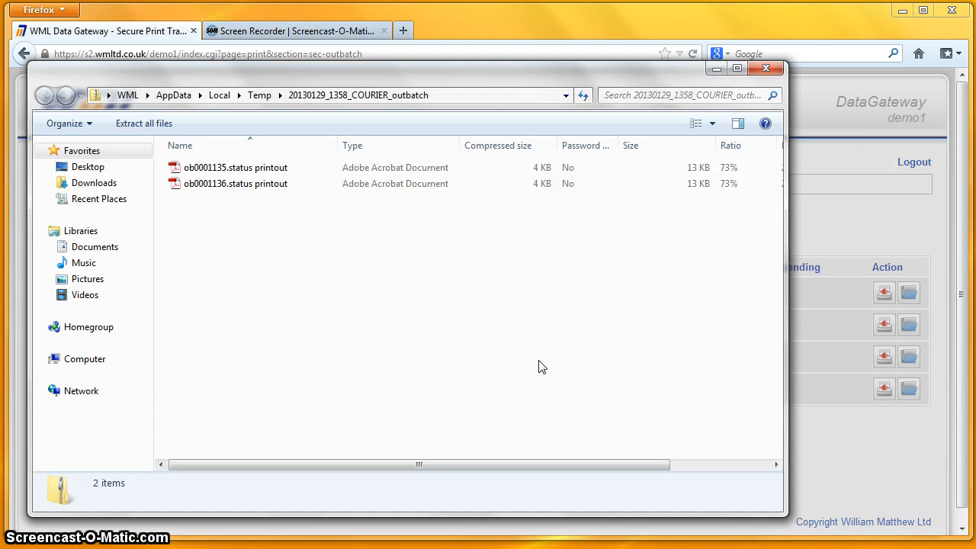
Open the ob0001136.status printout PDF from the archive and examine its queue status report
{"action": "double_click", "coordinate": [238, 186]}
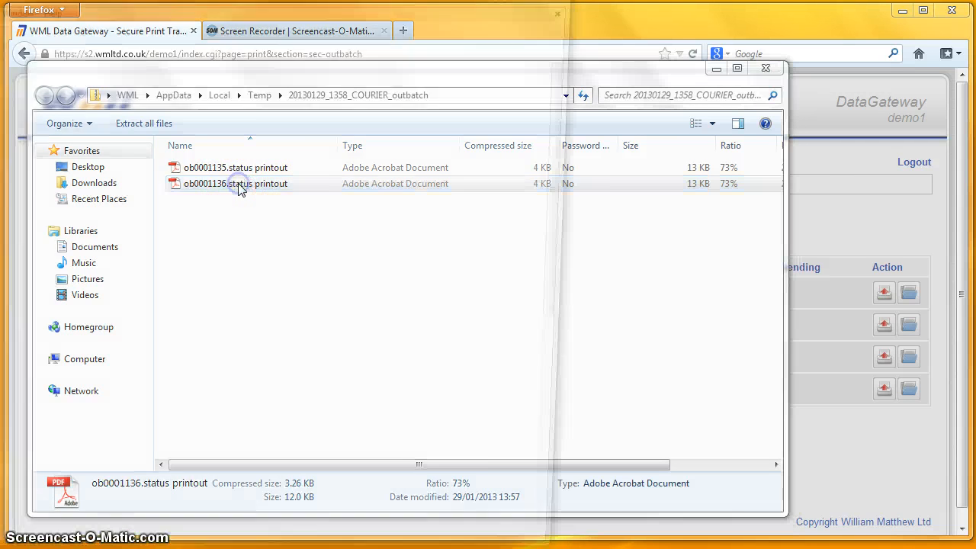
{"action": "left_click_drag", "start_coordinate": [0, 0], "coordinate": [215, 20]}
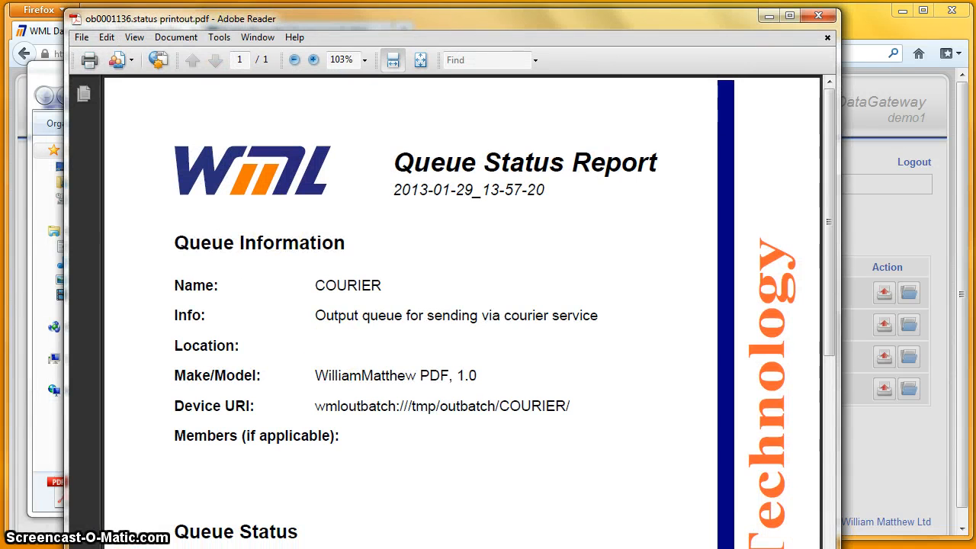
{"action": "left_click", "coordinate": [533, 314]}
{"action": "left_click", "coordinate": [532, 307]}
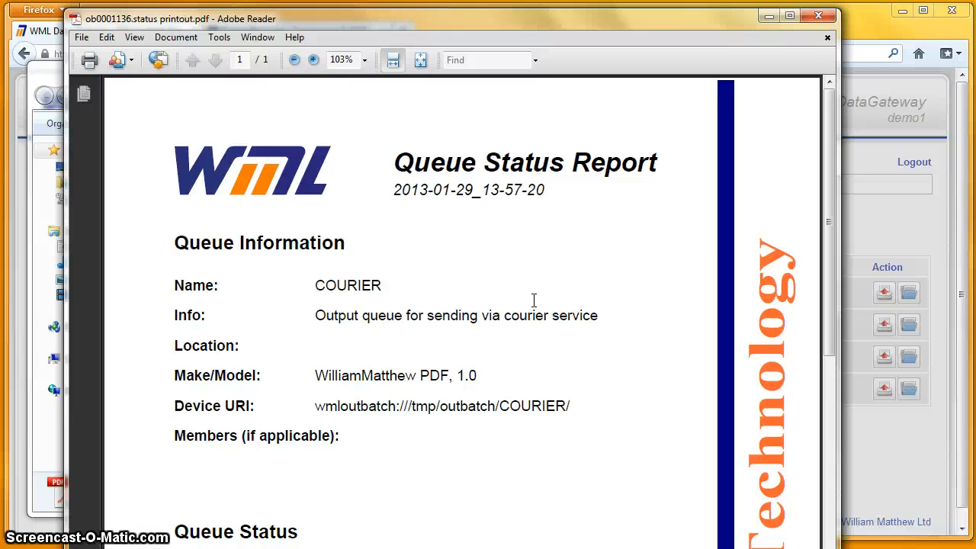
{"action": "left_click", "coordinate": [333, 514]}
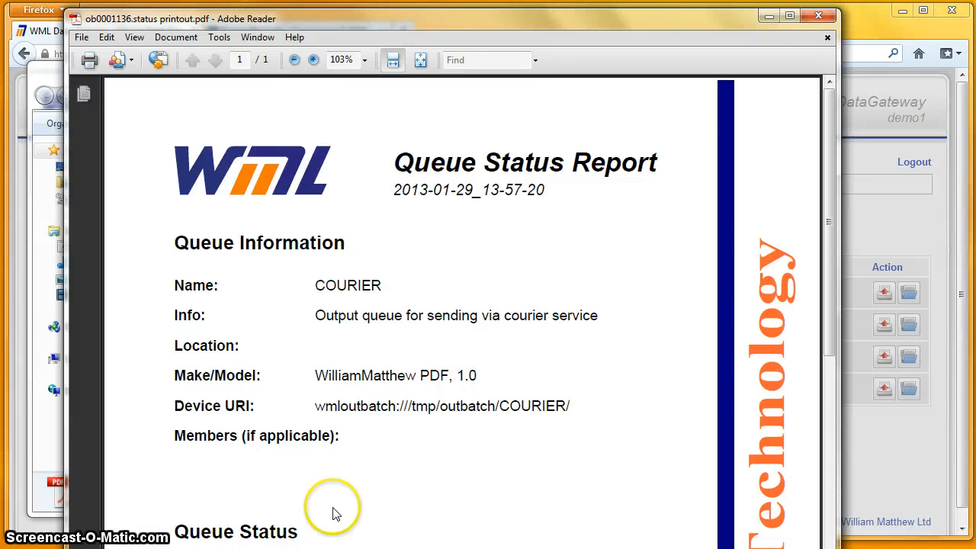